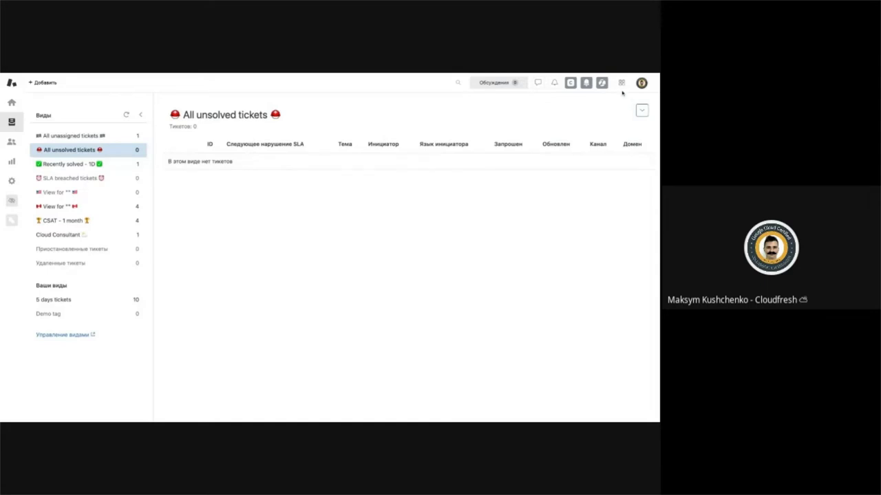
Open the Admin Center, search the settings for "поля" and open the ticket fields page.
{"action": "left_click", "coordinate": [621, 83]}
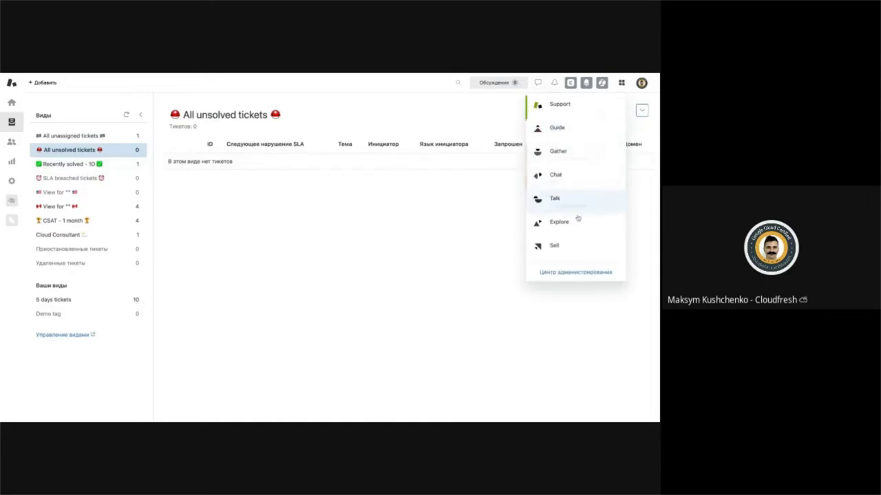
{"action": "left_click", "coordinate": [559, 270]}
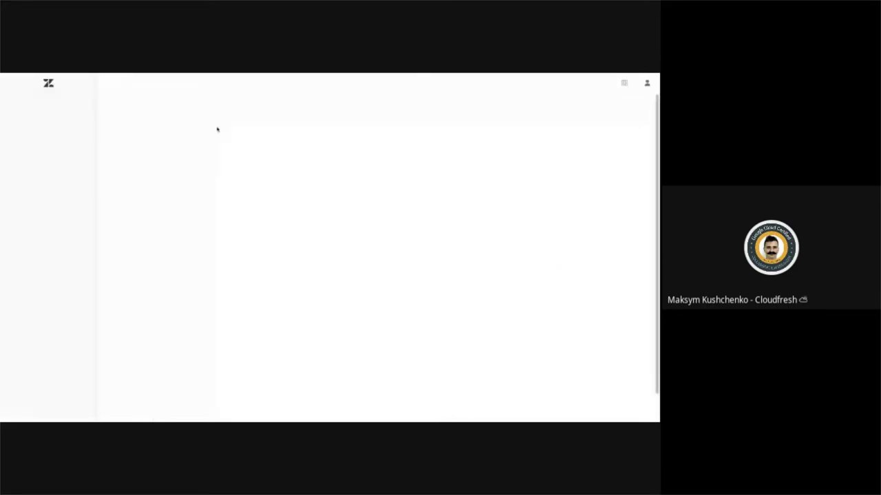
{"action": "left_click", "coordinate": [41, 149]}
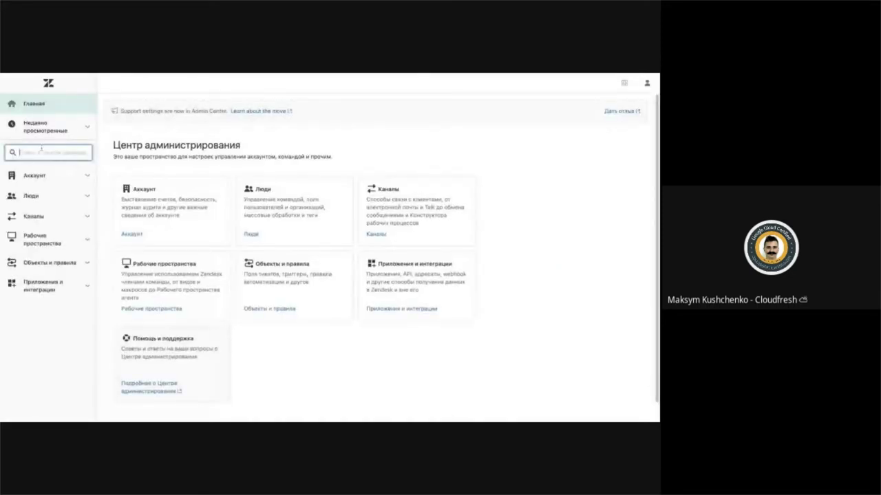
{"action": "type", "text": "поля"}
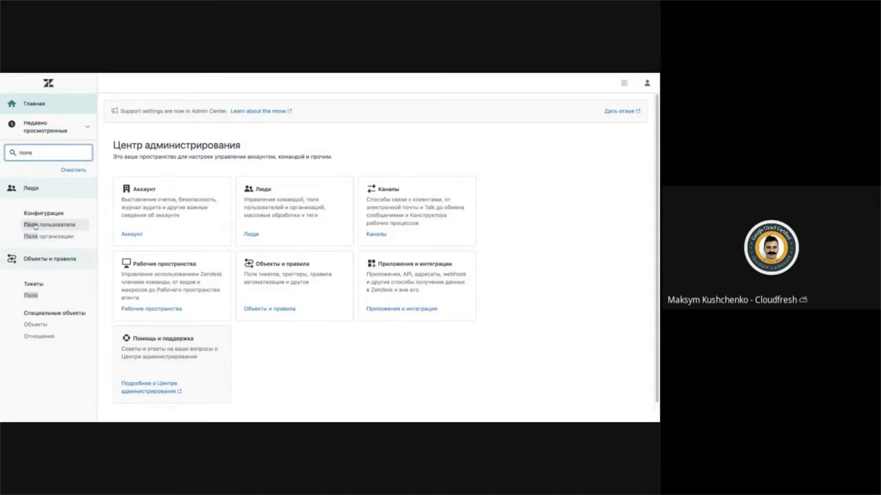
{"action": "left_click", "coordinate": [31, 295]}
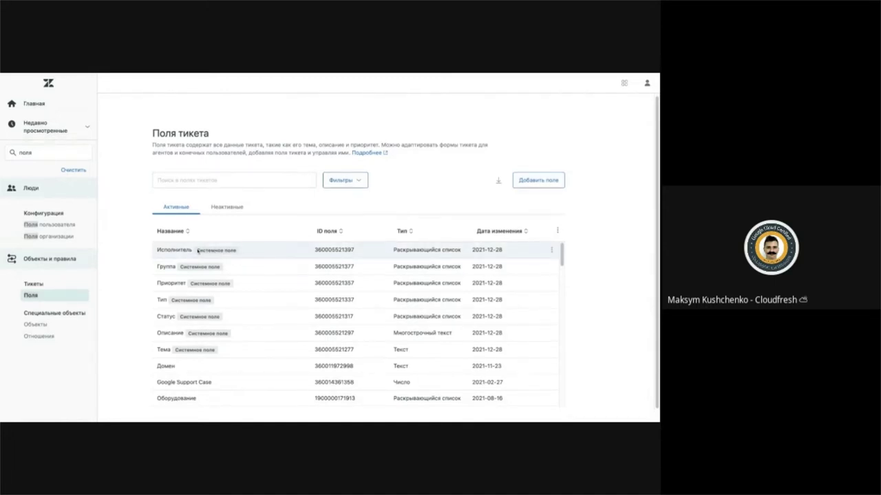
Examine the actions for the Исполнитель field, the available filters, and the actions for the inactive field Стандартные шаблоны заявок.
{"action": "left_click", "coordinate": [551, 250]}
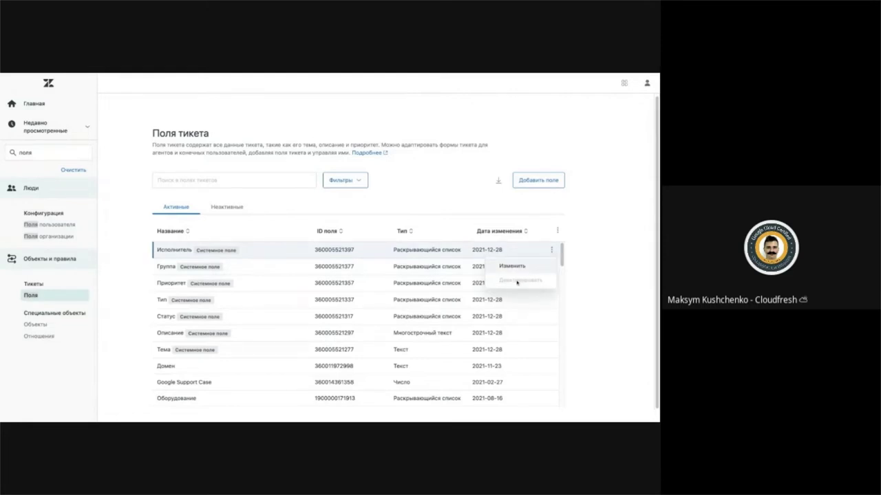
{"action": "left_click", "coordinate": [615, 271]}
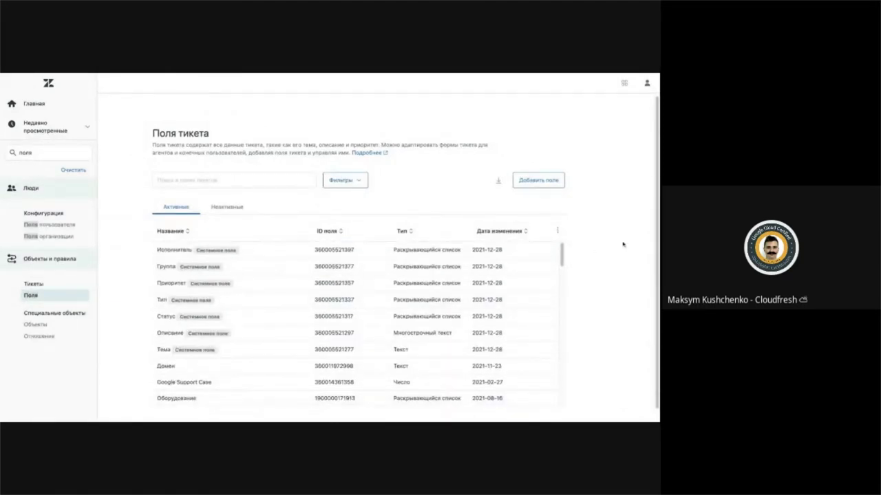
{"action": "left_click", "coordinate": [344, 183]}
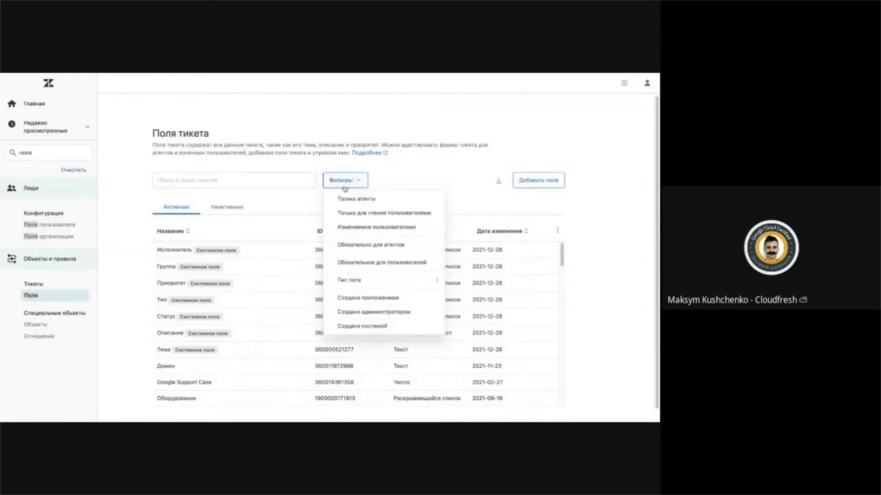
{"action": "left_click", "coordinate": [401, 180]}
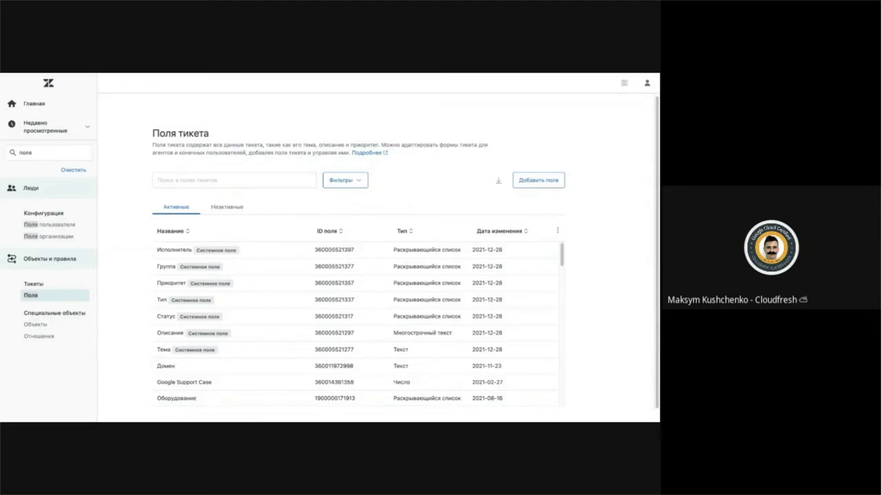
{"action": "left_click", "coordinate": [229, 209]}
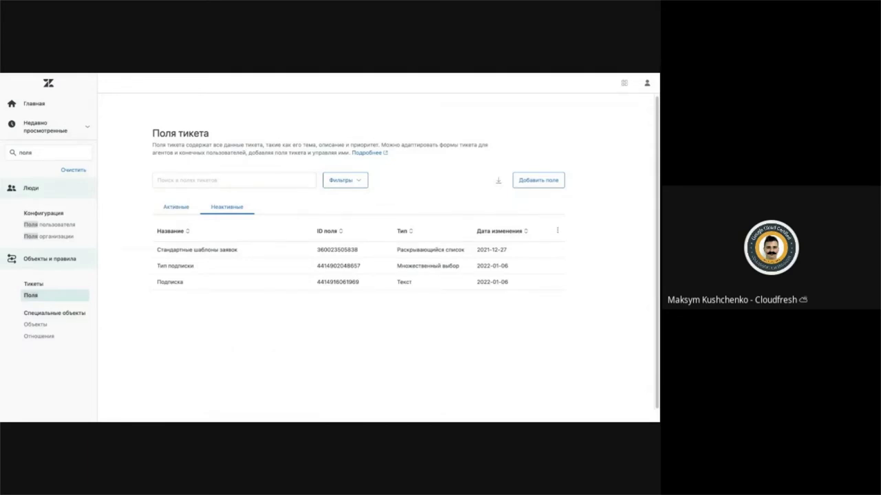
{"action": "left_click", "coordinate": [557, 250]}
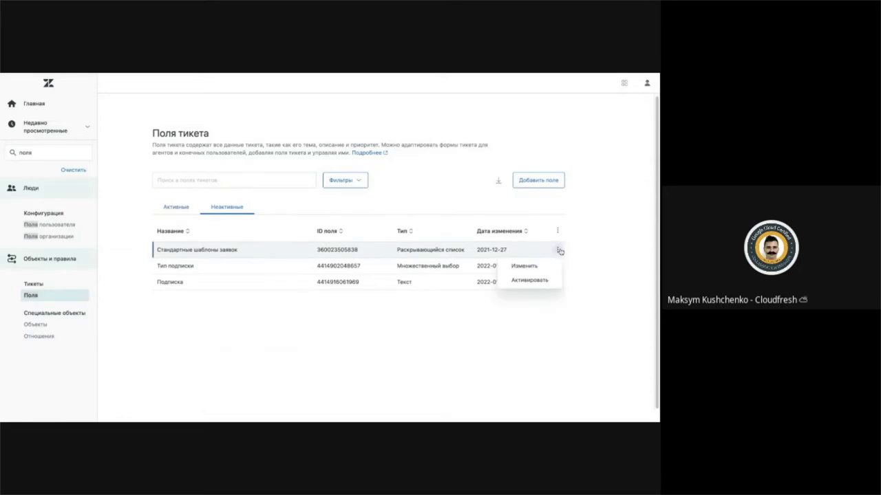
{"action": "left_click", "coordinate": [171, 205]}
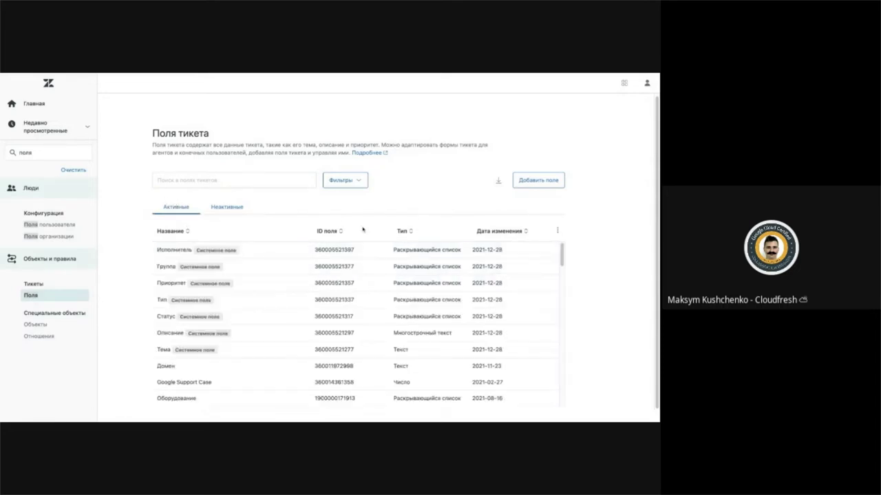
Start a new ticket field of the drop-down type (Раскрывающийся список).
{"action": "left_click", "coordinate": [523, 180]}
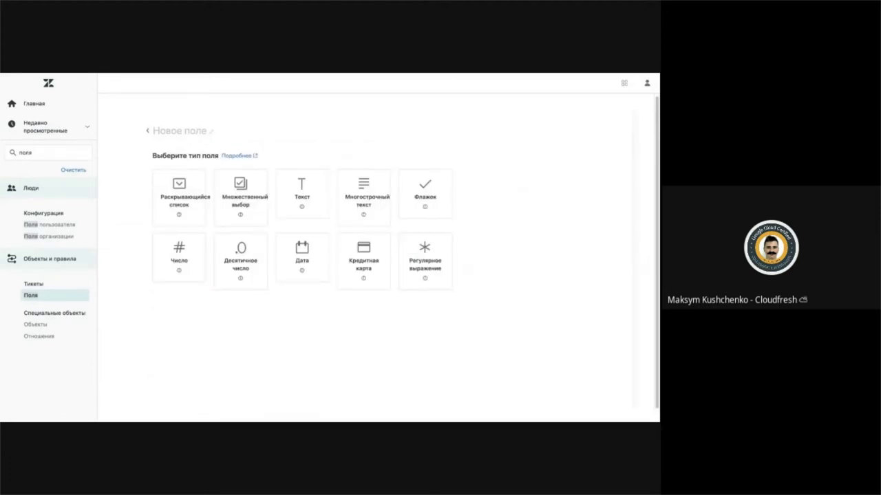
{"action": "left_click", "coordinate": [339, 213]}
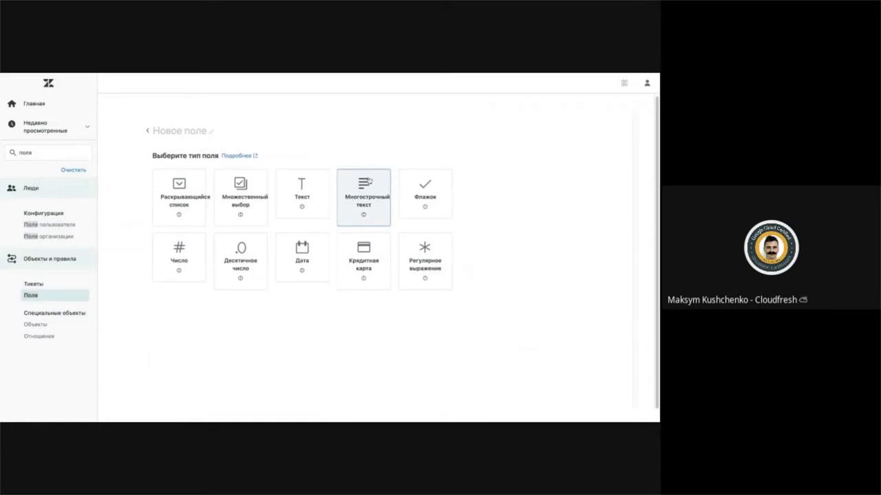
{"action": "left_click", "coordinate": [179, 197]}
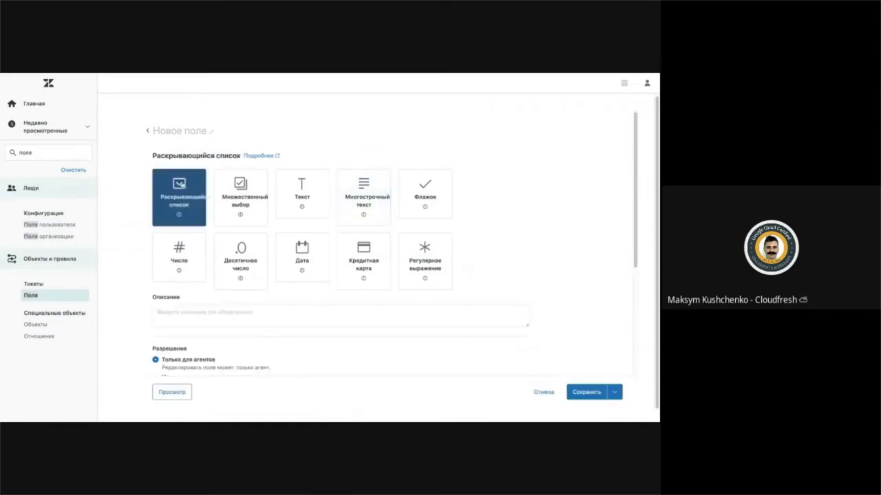
{"action": "scroll", "coordinate": [265, 167], "scroll_direction": "down", "scroll_amount": 2}
{"action": "scroll", "coordinate": [265, 167], "scroll_direction": "up", "scroll_amount": 1}
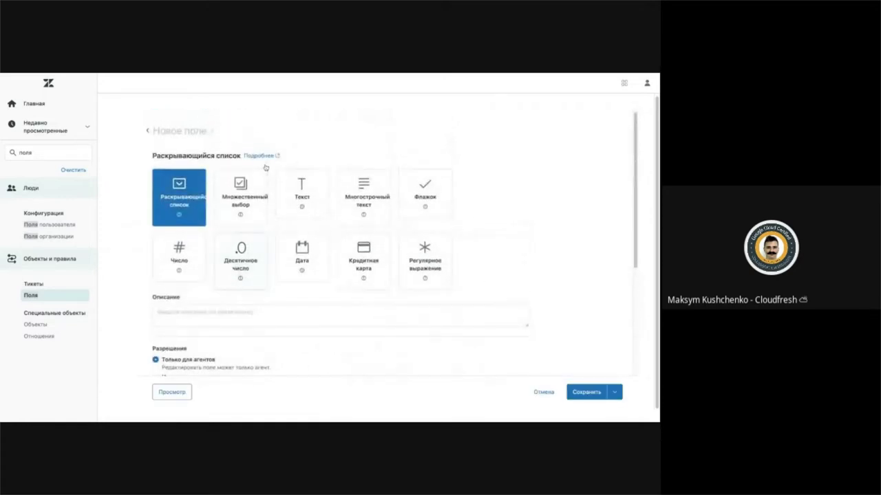
{"action": "scroll", "coordinate": [198, 159], "scroll_direction": "up", "scroll_amount": 1}
Try the different permission options for the new field and set it to Изменяемое пользователями.
{"action": "left_click", "coordinate": [197, 131]}
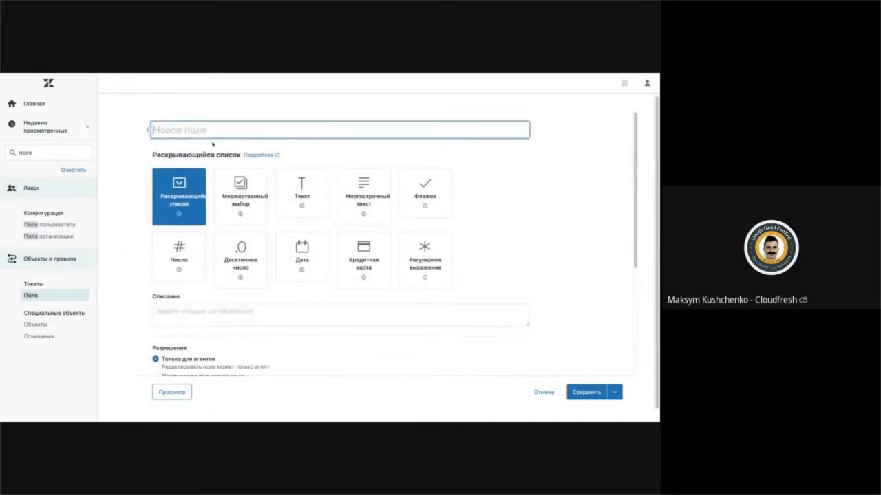
{"action": "scroll", "coordinate": [213, 144], "scroll_direction": "down", "scroll_amount": 3}
{"action": "left_click", "coordinate": [163, 208]}
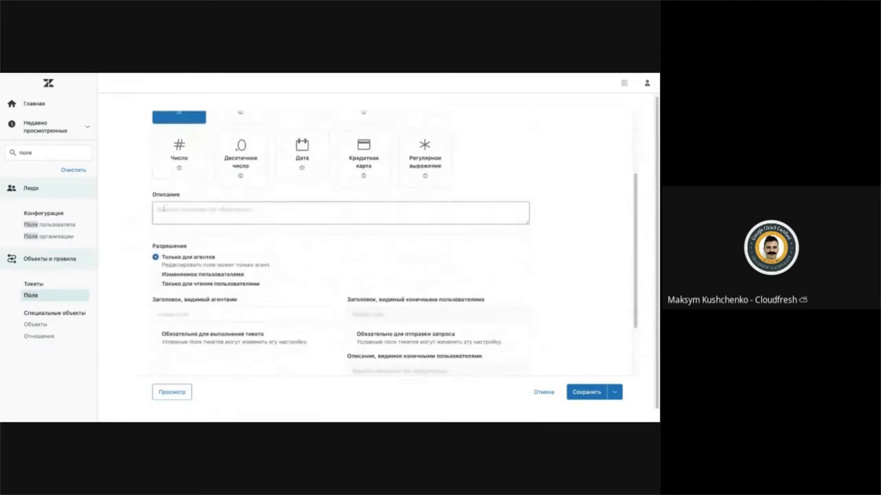
{"action": "scroll", "coordinate": [163, 207], "scroll_direction": "down", "scroll_amount": 1}
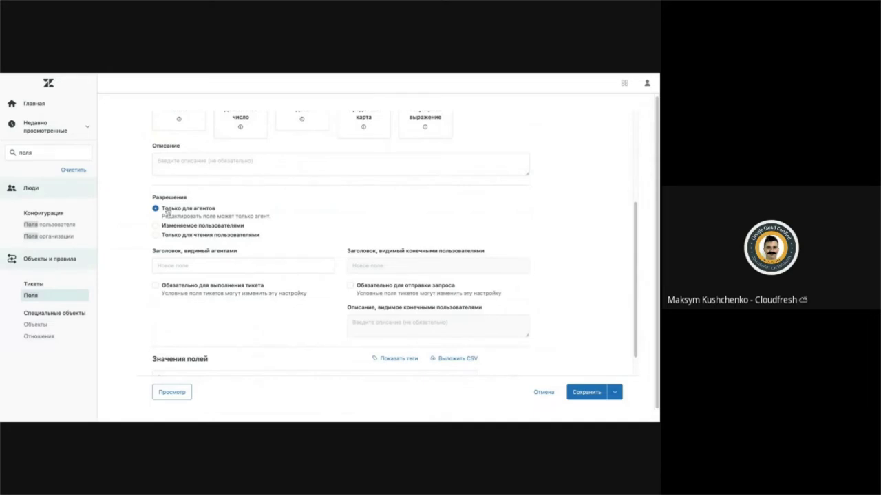
{"action": "scroll", "coordinate": [221, 213], "scroll_direction": "up", "scroll_amount": 1}
{"action": "scroll", "coordinate": [254, 218], "scroll_direction": "down", "scroll_amount": 1}
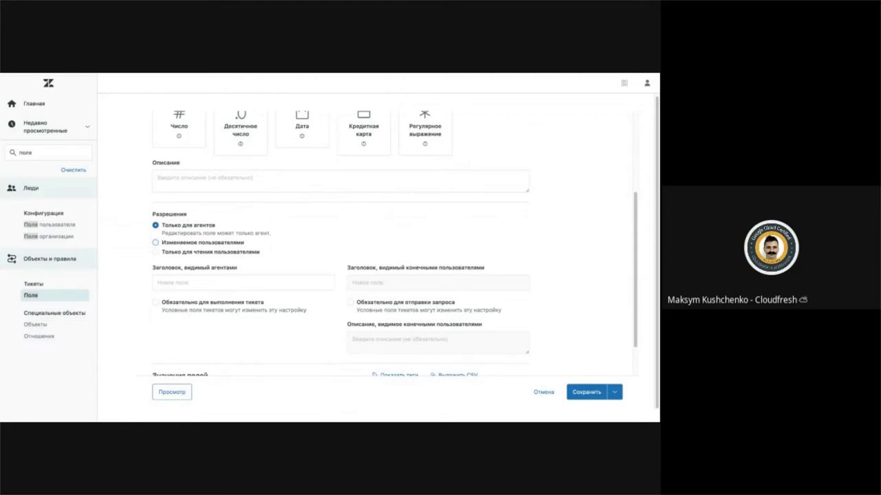
{"action": "left_click", "coordinate": [203, 242]}
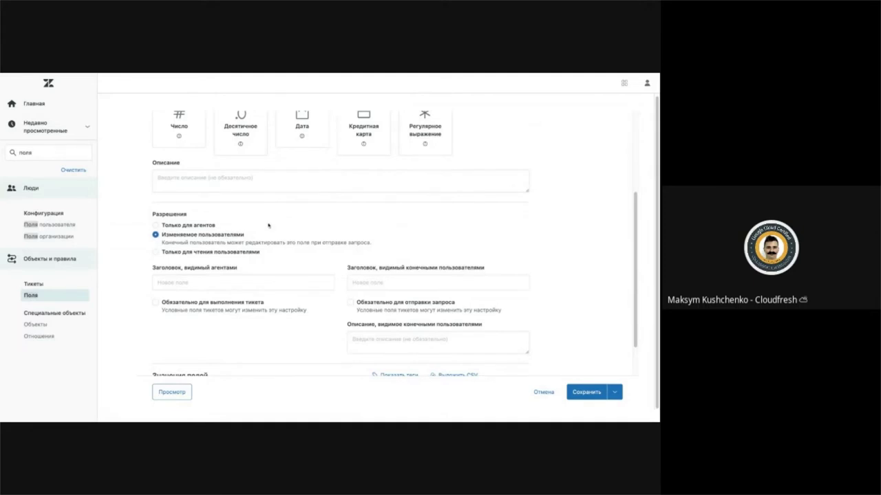
{"action": "scroll", "coordinate": [268, 224], "scroll_direction": "down", "scroll_amount": 1}
{"action": "left_click", "coordinate": [208, 205]}
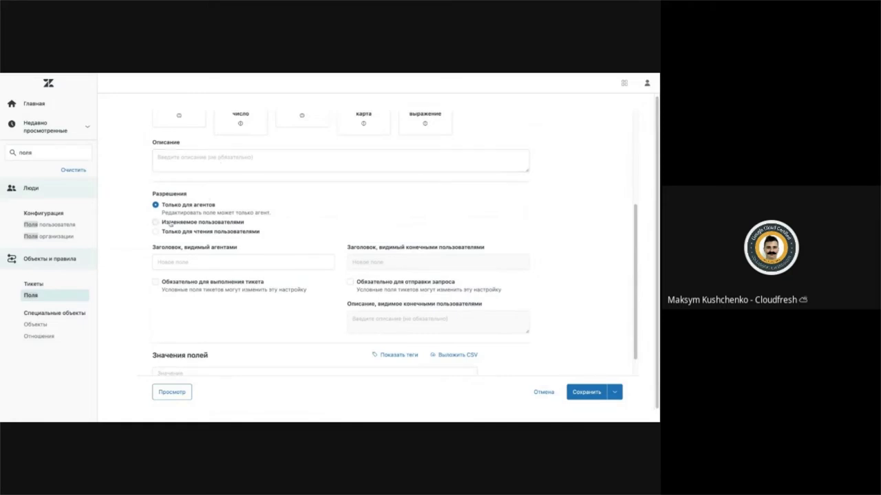
{"action": "left_click", "coordinate": [169, 222]}
{"action": "scroll", "coordinate": [392, 220], "scroll_direction": "down", "scroll_amount": 1}
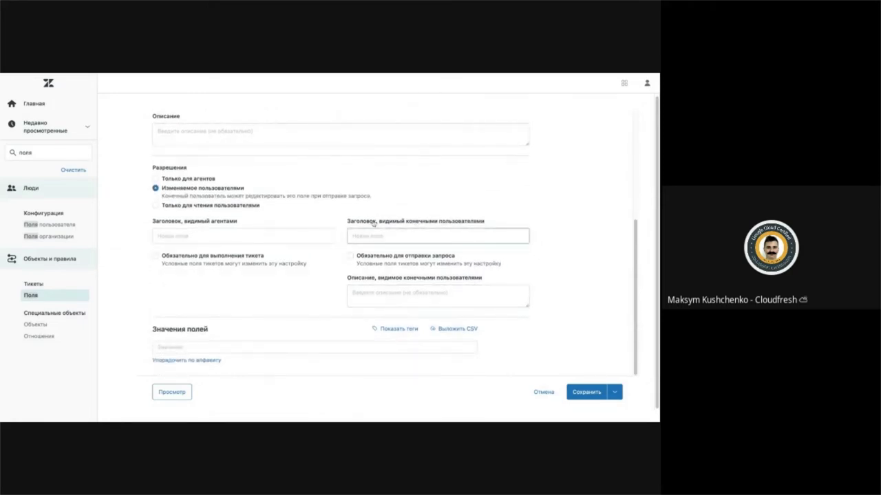
{"action": "left_click", "coordinate": [200, 205]}
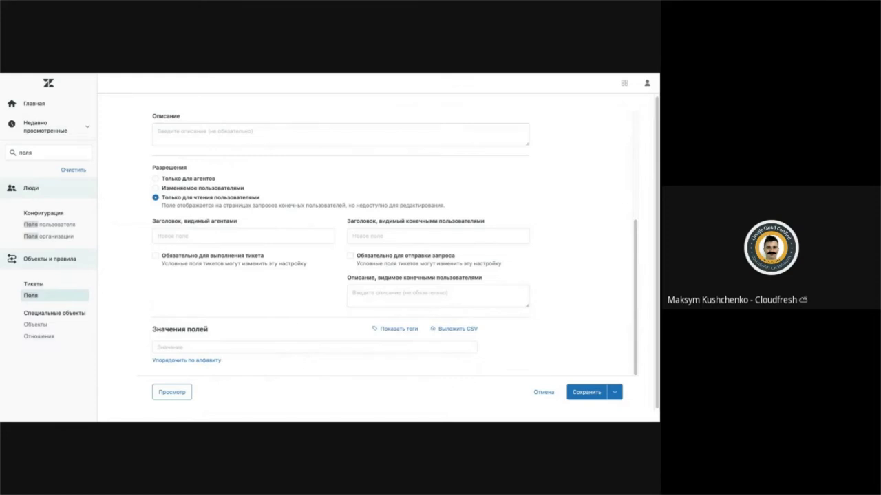
{"action": "left_click", "coordinate": [206, 188]}
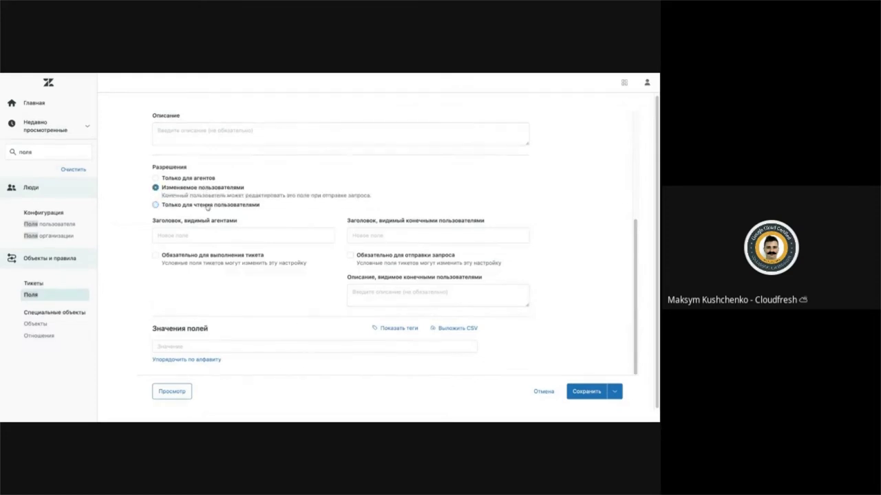
Switch to the Support workspace and open a new ticket to examine the fields shown to agents.
{"action": "left_click", "coordinate": [190, 236]}
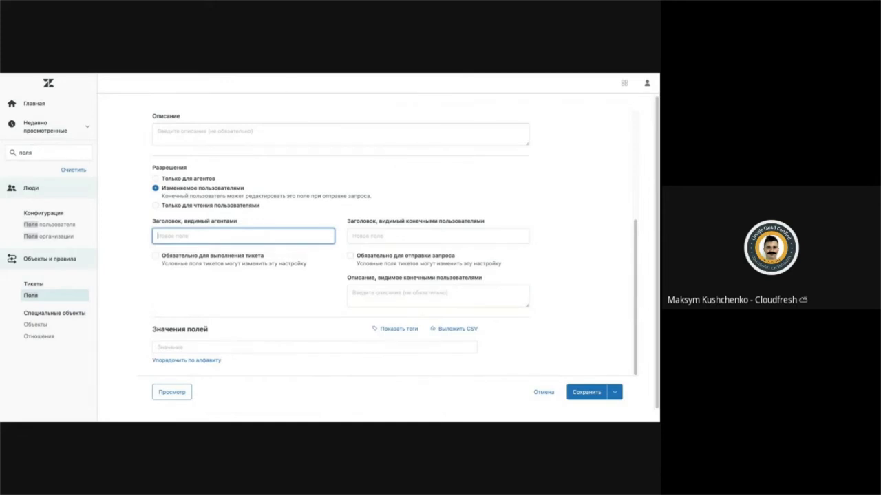
{"action": "key", "text": "Tab"}
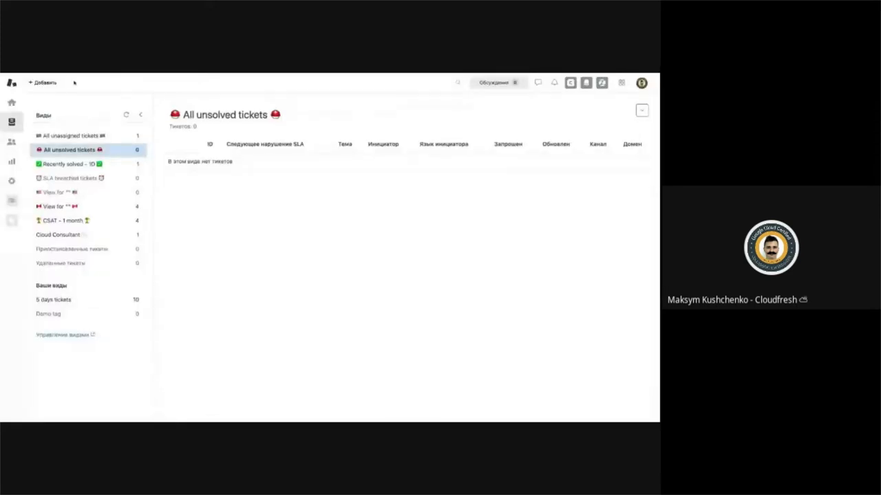
{"action": "left_click", "coordinate": [33, 83]}
{"action": "left_click", "coordinate": [43, 115]}
{"action": "left_click", "coordinate": [47, 297]}
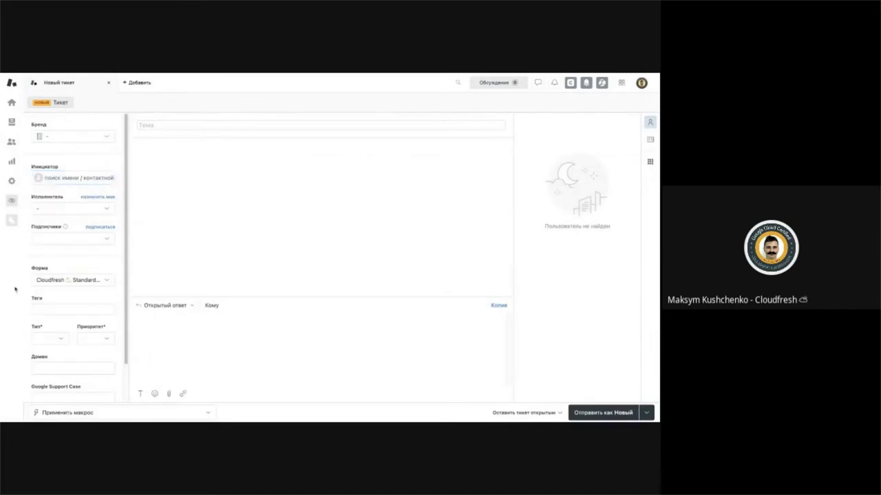
{"action": "scroll", "coordinate": [48, 298], "scroll_direction": "down", "scroll_amount": 1}
{"action": "left_click", "coordinate": [35, 324]}
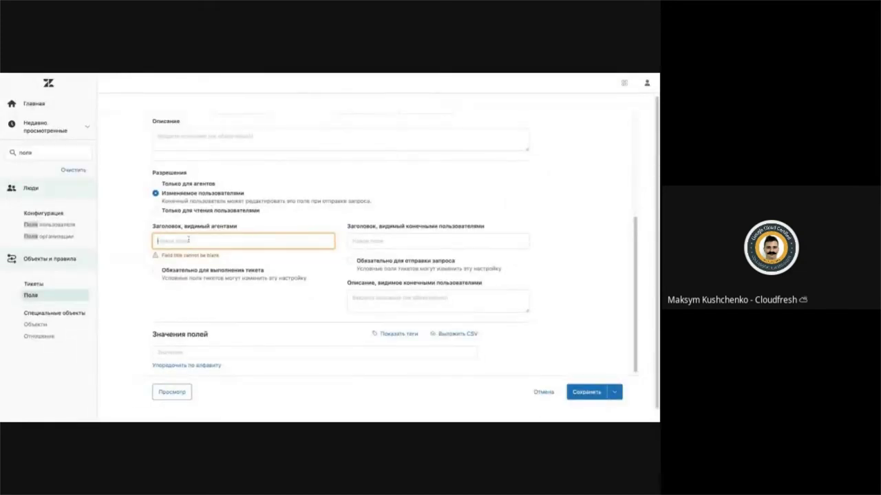
Enter "Demo for test" as the new field's title visible to agents, and toggle its required-to-solve option on and back off.
{"action": "type", "text": "Поле"}
{"action": "key", "text": "BackSpace"}
{"action": "key", "text": "BackSpace"}
{"action": "key", "text": "BackSpace"}
{"action": "key", "text": "BackSpace"}
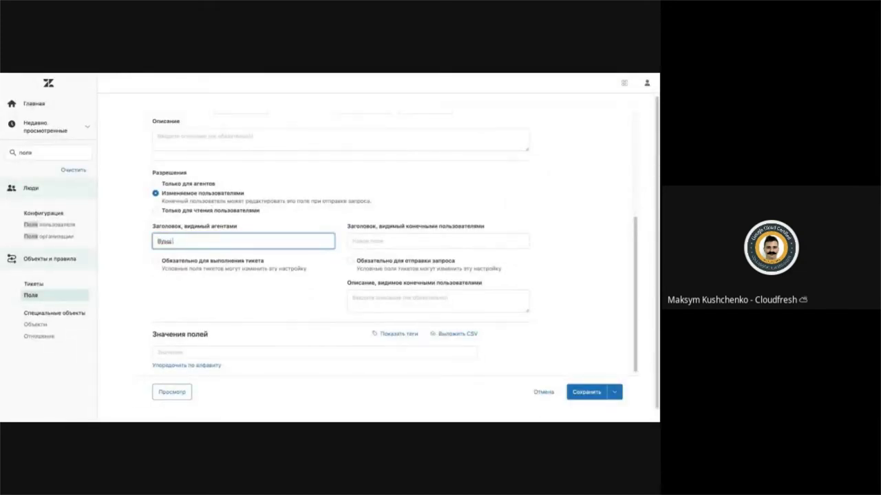
{"action": "type", "text": "Demo for test"}
{"action": "scroll", "coordinate": [252, 256], "scroll_direction": "down", "scroll_amount": 1}
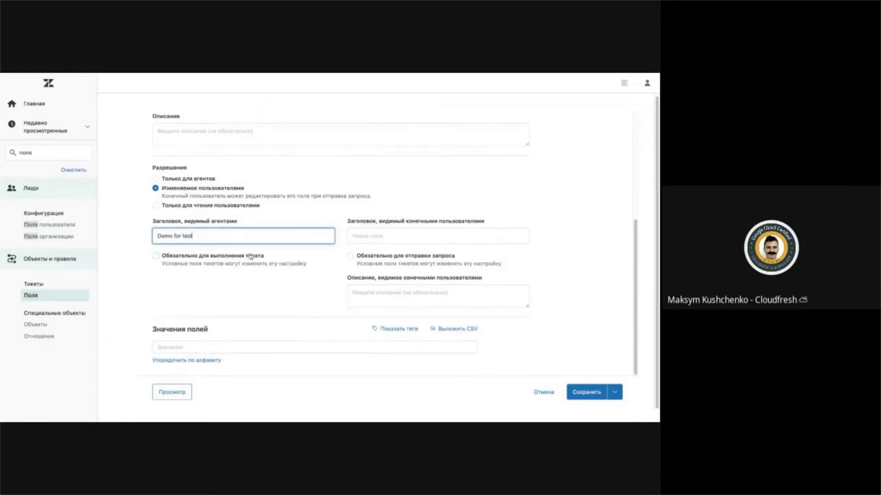
{"action": "left_click", "coordinate": [182, 259]}
{"action": "left_click", "coordinate": [233, 260]}
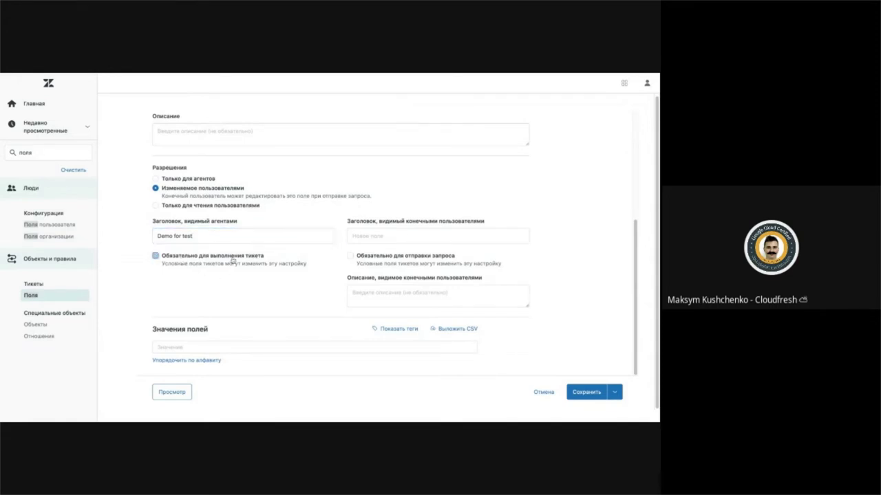
Enter "Billing" as the new field's title visible to end users.
{"action": "left_click", "coordinate": [378, 238]}
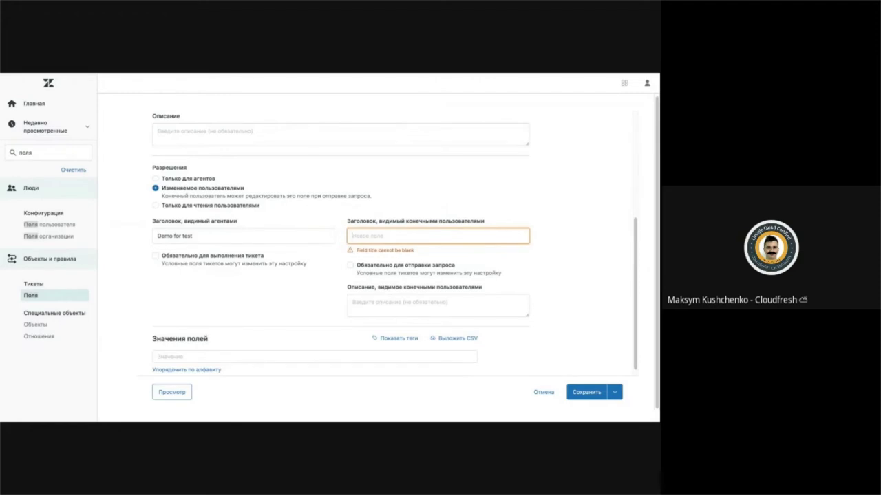
{"action": "triple_click", "coordinate": [229, 236]}
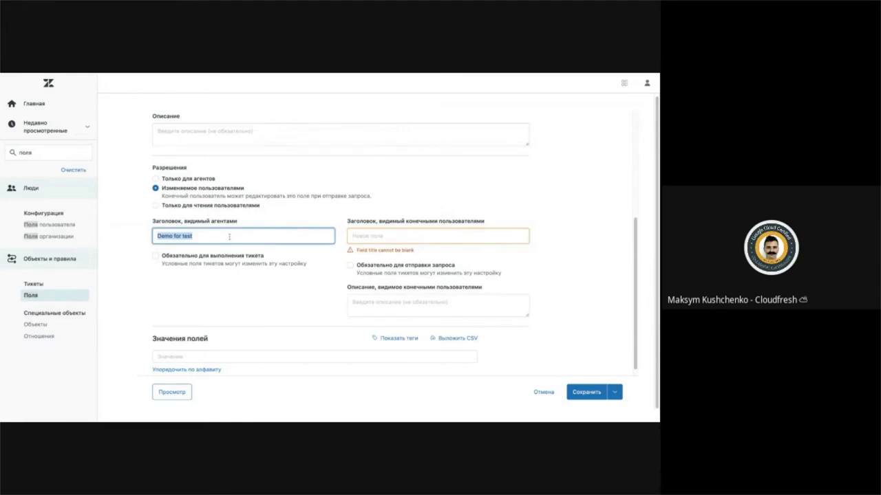
{"action": "left_click", "coordinate": [358, 232]}
{"action": "type", "text": "Billing"}
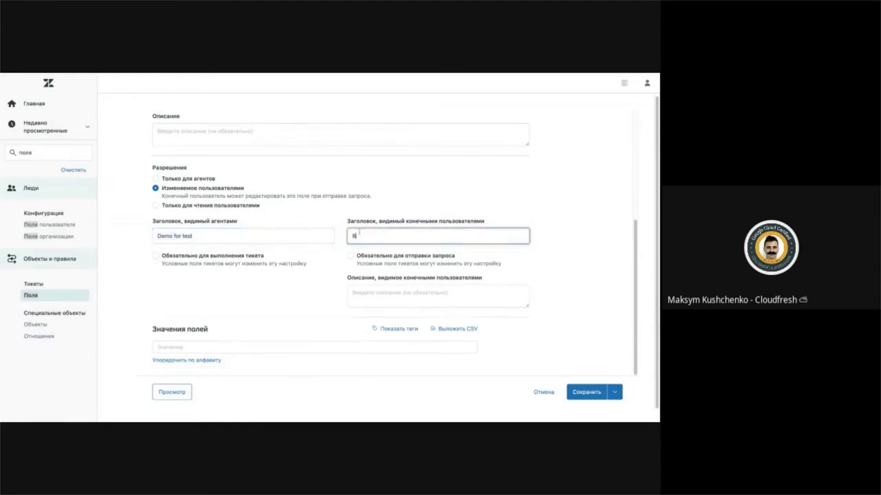
Copy the title visible to agents, "Demo for test", into the title visible to end users.
{"action": "left_click", "coordinate": [254, 238]}
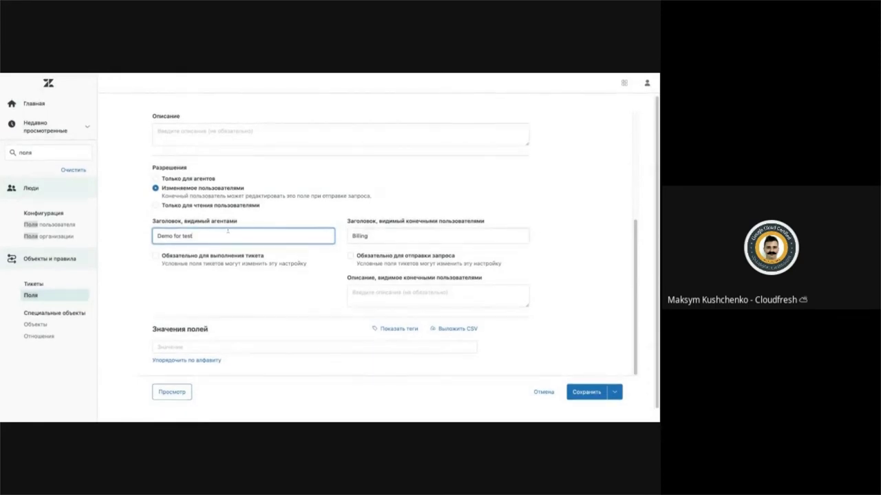
{"action": "key", "text": "ctrl+shift+Right"}
{"action": "key", "text": "ctrl+shift+Right"}
{"action": "key", "text": "ctrl+shift+Right"}
{"action": "key", "text": "ctrl+c"}
{"action": "left_click", "coordinate": [352, 234]}
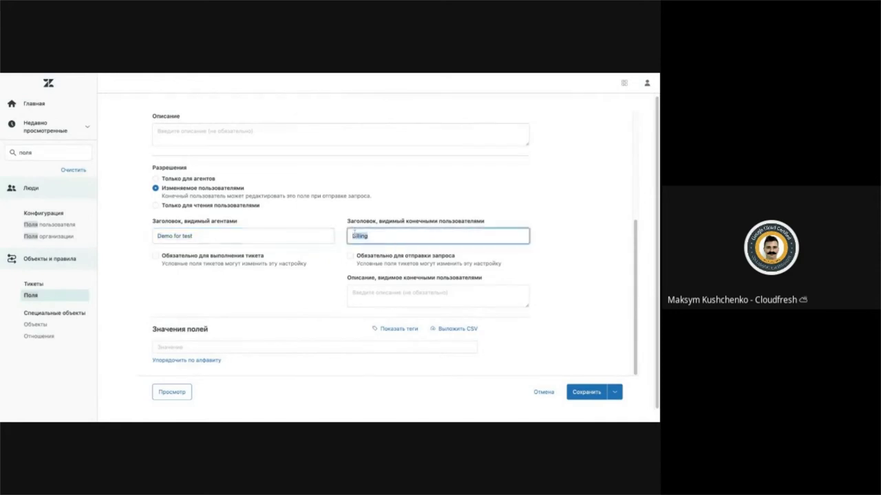
{"action": "key", "text": "ctrl+a"}
{"action": "key", "text": "ctrl+v"}
{"action": "left_click", "coordinate": [419, 180]}
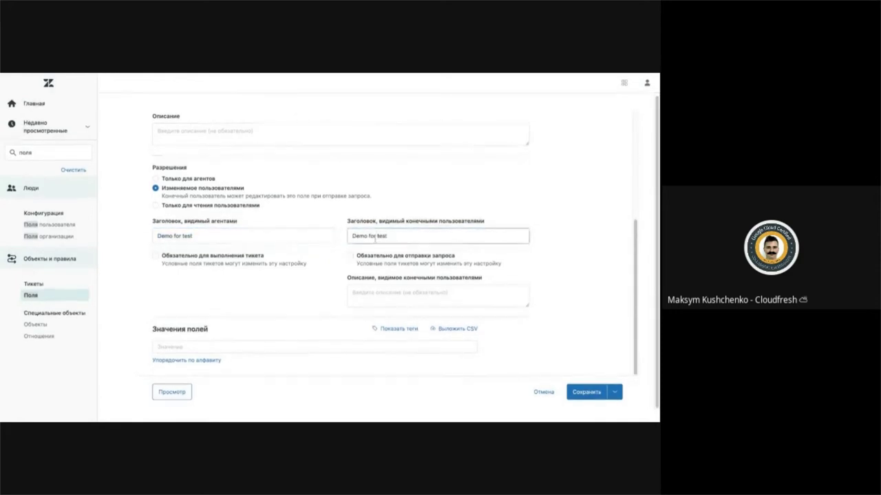
Make the field required for submitting a request and highlight the label of the description visible to end users.
{"action": "left_click", "coordinate": [362, 260]}
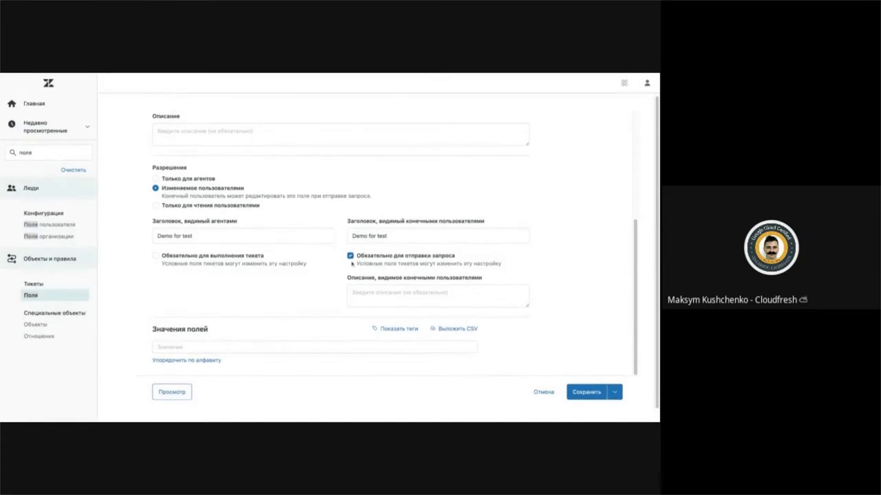
{"action": "left_click", "coordinate": [360, 298]}
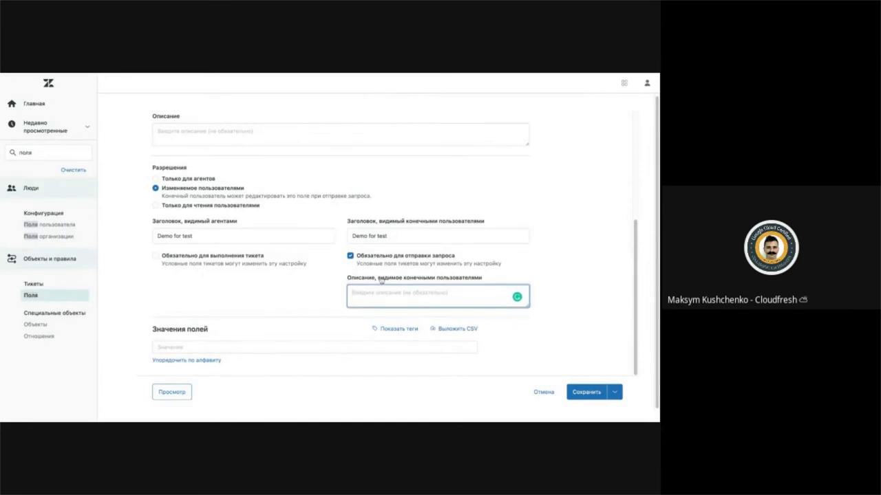
{"action": "left_click_drag", "start_coordinate": [381, 279], "coordinate": [490, 277]}
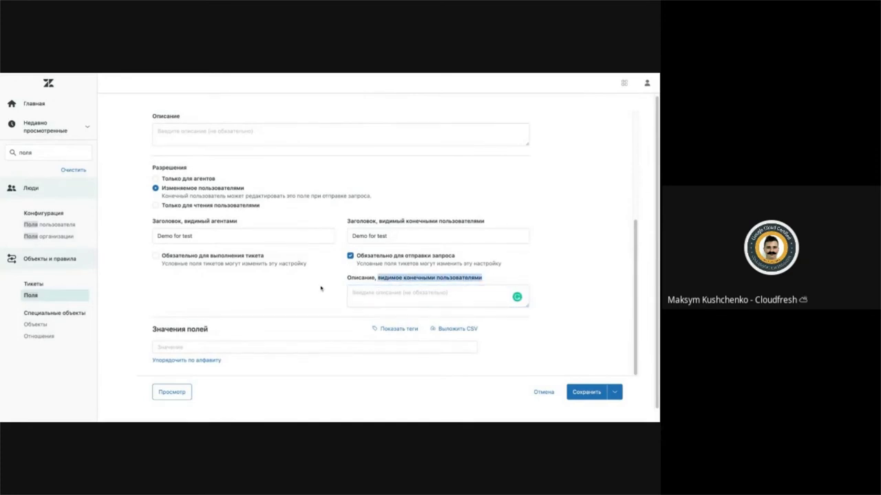
{"action": "left_click", "coordinate": [364, 285]}
Set the title visible to end users to "Billing" and activate the end-user description for editing.
{"action": "triple_click", "coordinate": [369, 236]}
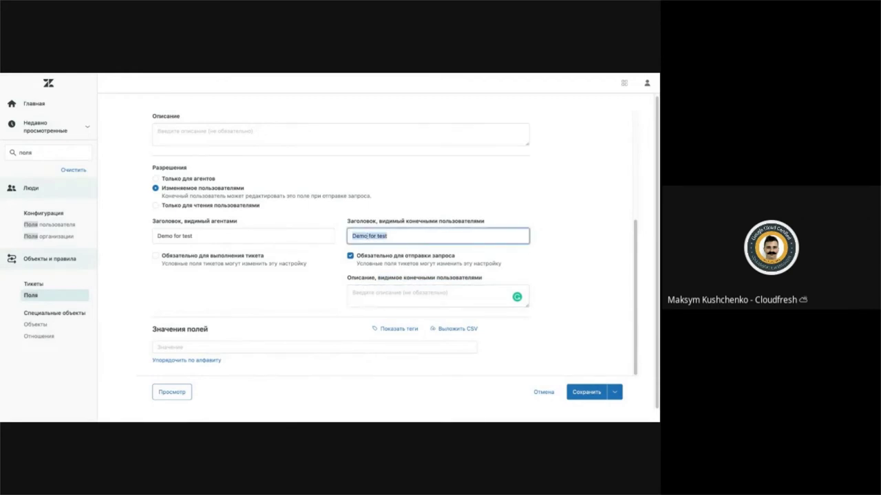
{"action": "type", "text": "Billing"}
{"action": "left_click", "coordinate": [375, 297]}
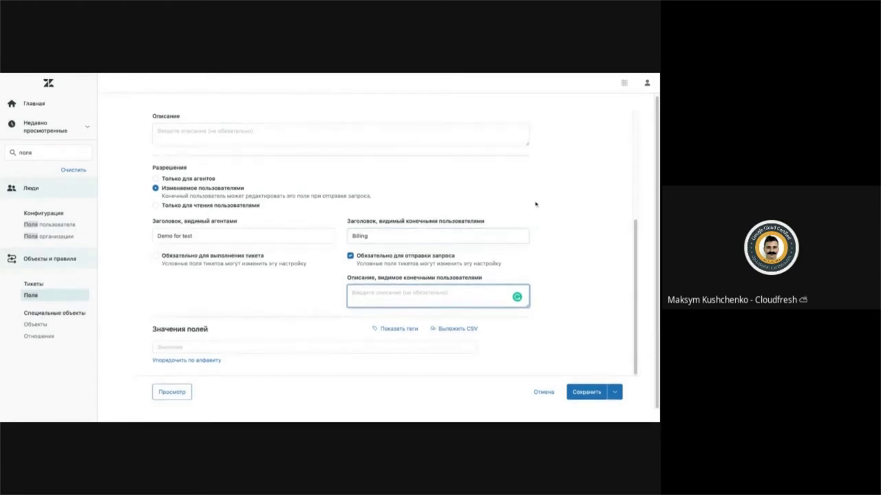
Add three values to the drop-down field: "qwdd", "qwqw" and "wfefw".
{"action": "left_click", "coordinate": [179, 348]}
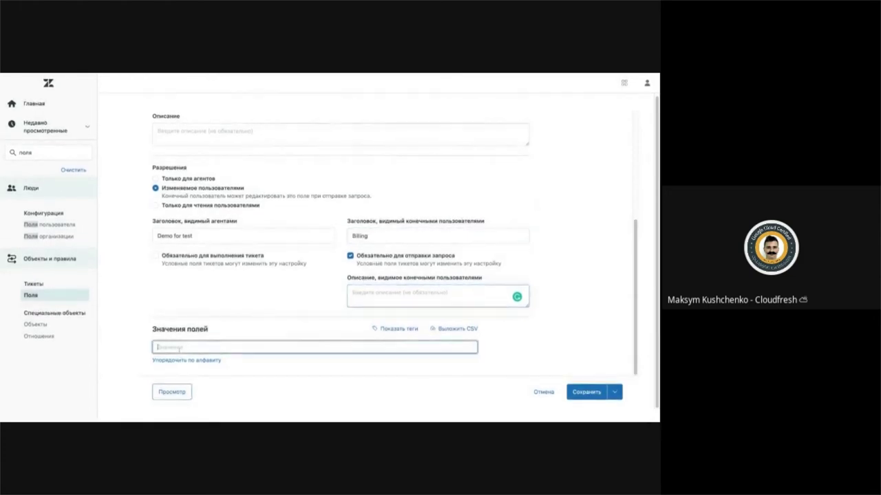
{"action": "left_click", "coordinate": [237, 316]}
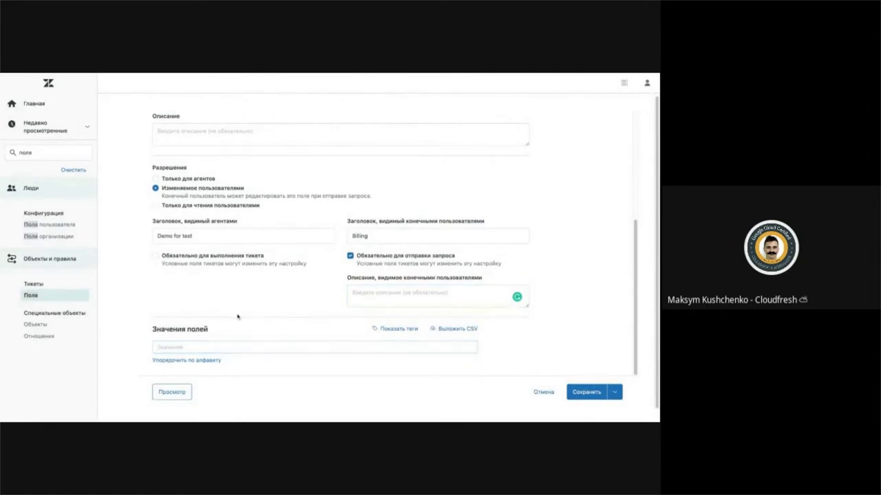
{"action": "left_click", "coordinate": [192, 344]}
{"action": "type", "text": "qwdd"}
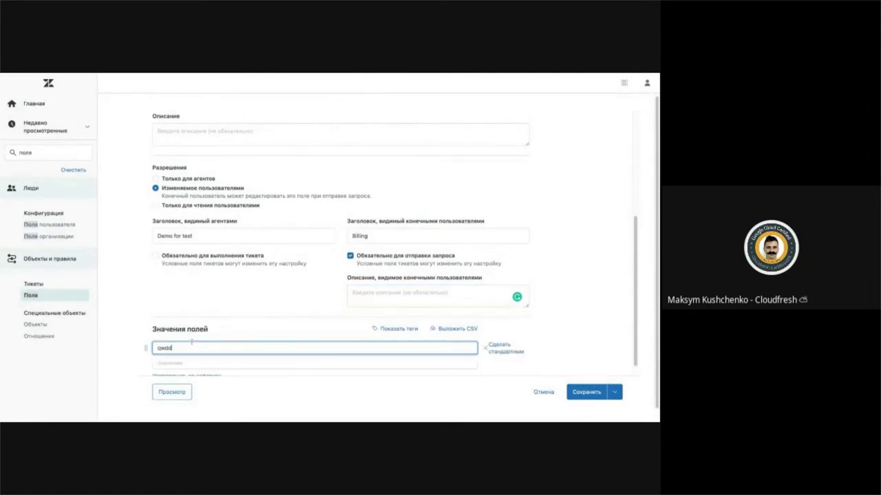
{"action": "key", "text": "Return"}
{"action": "type", "text": "qwdd"}
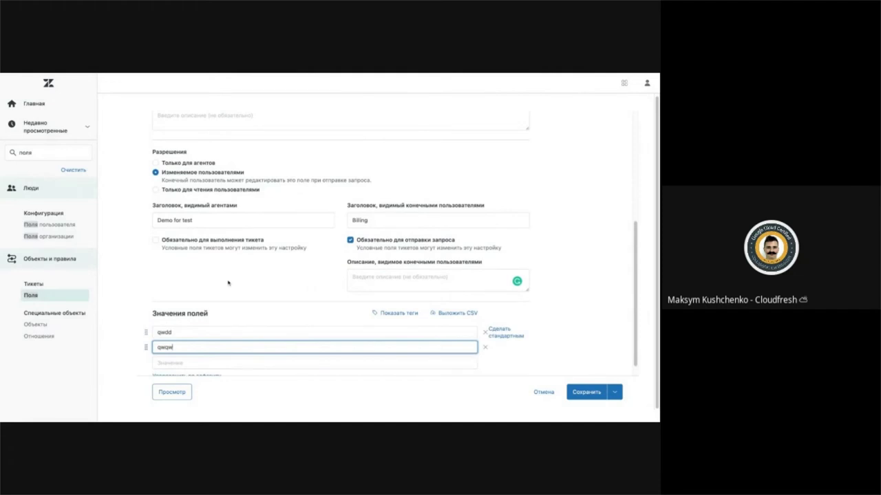
{"action": "scroll", "coordinate": [275, 309], "scroll_direction": "up", "scroll_amount": 10}
{"action": "scroll", "coordinate": [177, 274], "scroll_direction": "down", "scroll_amount": 5}
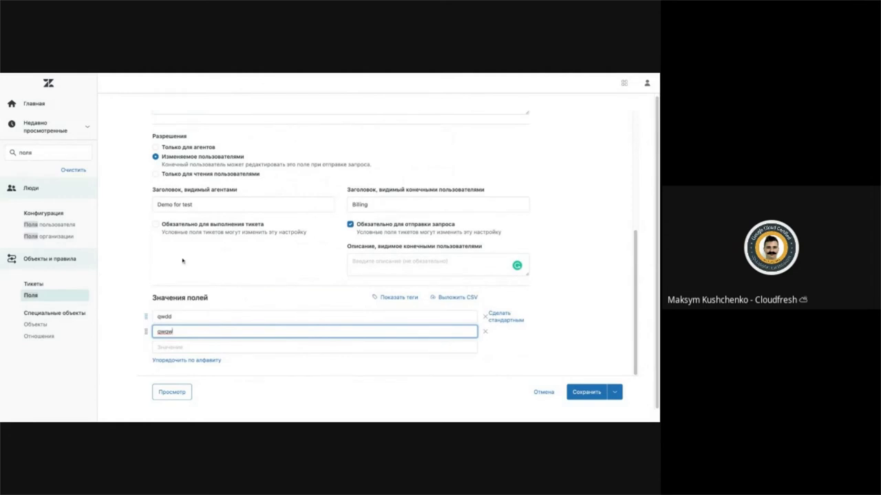
{"action": "key", "text": "Return"}
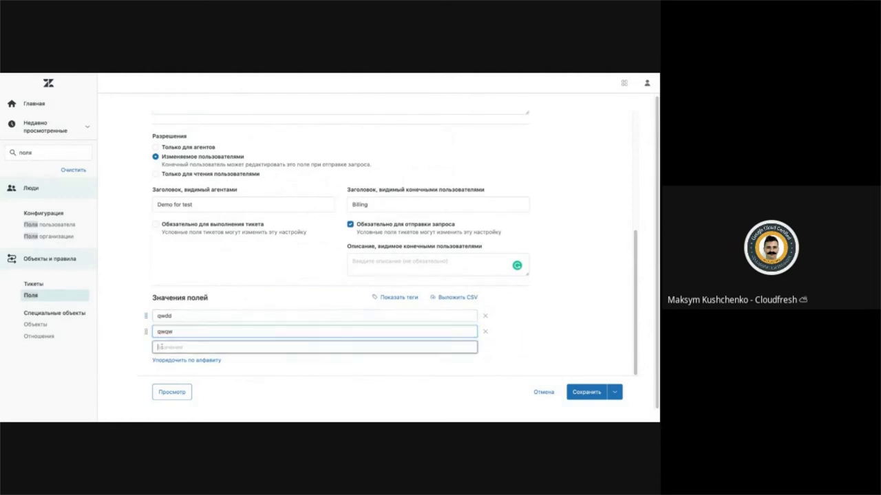
{"action": "type", "text": "wfefw"}
{"action": "scroll", "coordinate": [267, 291], "scroll_direction": "down", "scroll_amount": 1}
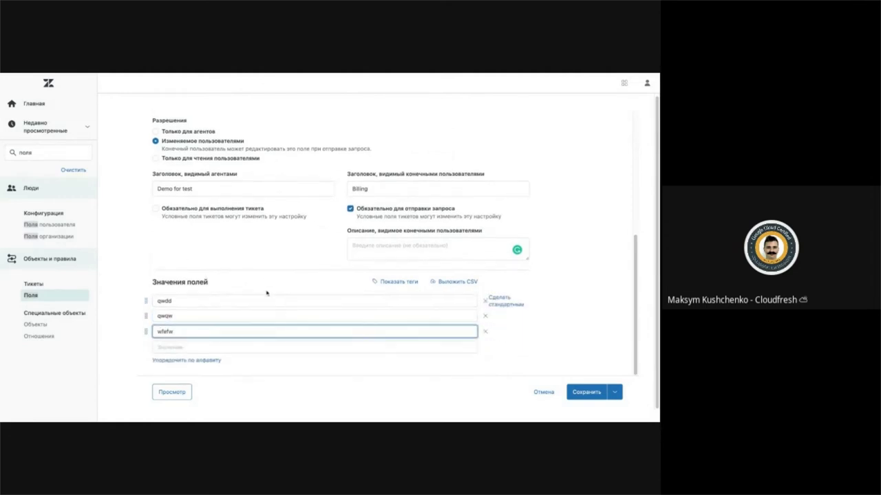
{"action": "left_click", "coordinate": [610, 273]}
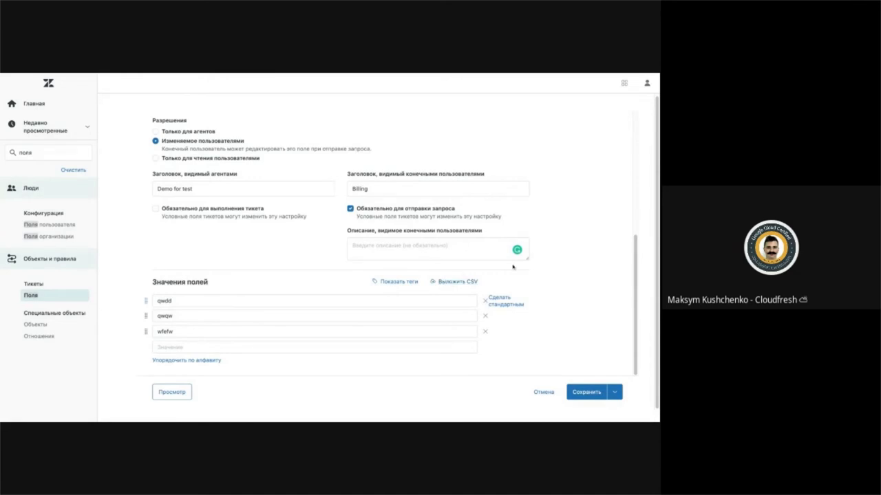
Switch the field type to Множественный выбор and review its settings and field values.
{"action": "scroll", "coordinate": [513, 267], "scroll_direction": "up", "scroll_amount": 5}
{"action": "scroll", "coordinate": [512, 267], "scroll_direction": "down", "scroll_amount": 5}
{"action": "left_click", "coordinate": [408, 297]}
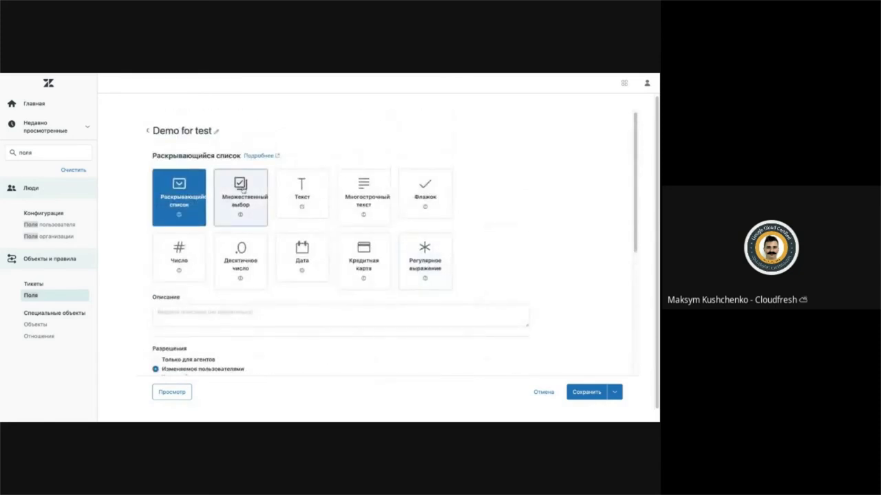
{"action": "scroll", "coordinate": [242, 190], "scroll_direction": "down", "scroll_amount": 1}
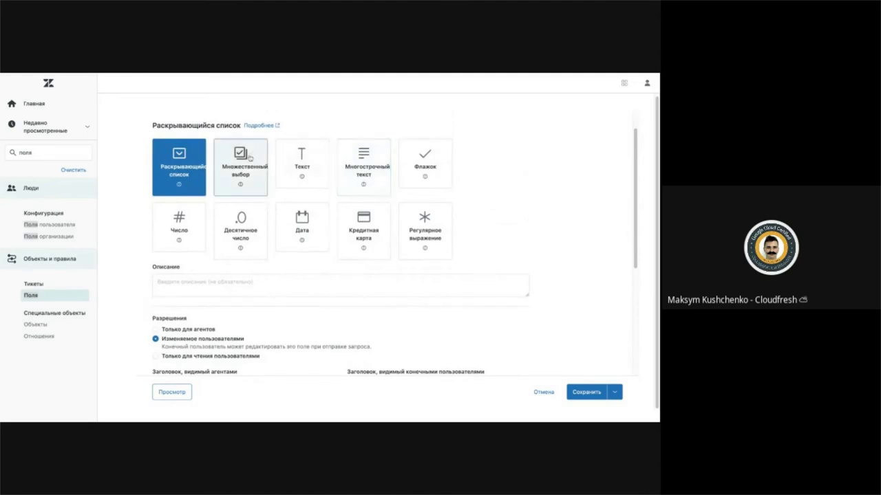
{"action": "left_click", "coordinate": [250, 159]}
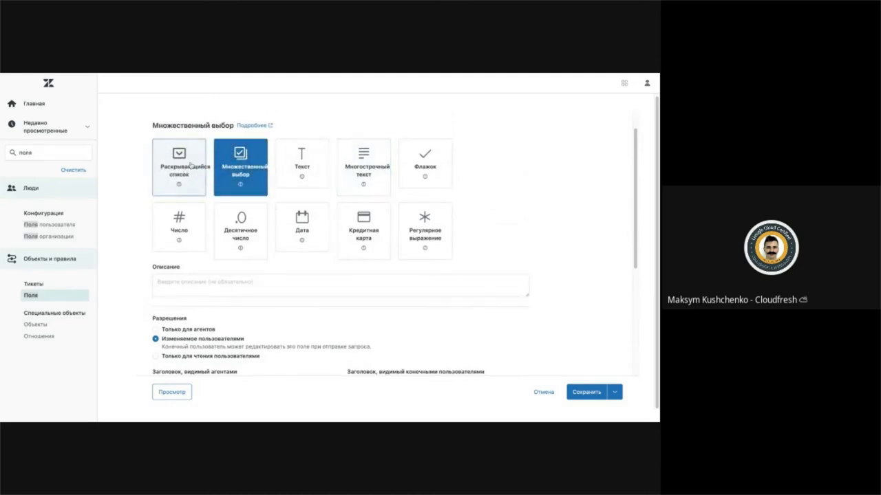
{"action": "scroll", "coordinate": [257, 155], "scroll_direction": "down", "scroll_amount": 1}
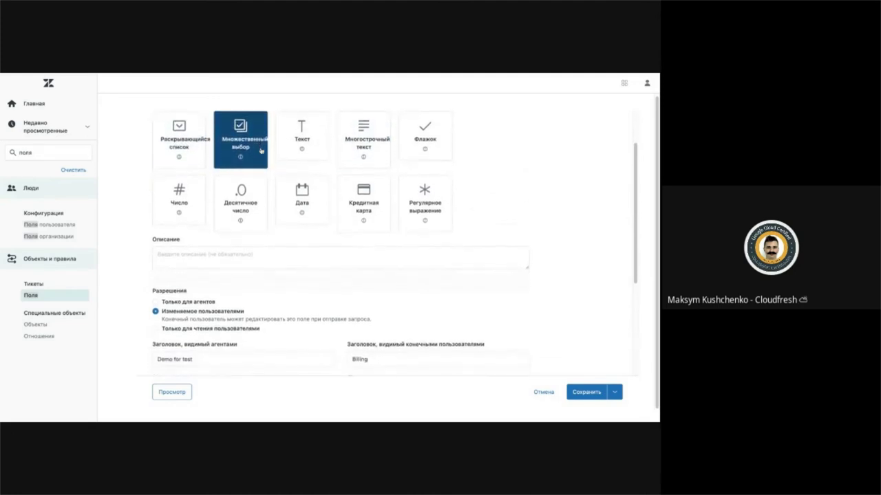
{"action": "scroll", "coordinate": [261, 151], "scroll_direction": "up", "scroll_amount": 2}
{"action": "scroll", "coordinate": [252, 188], "scroll_direction": "down", "scroll_amount": 6}
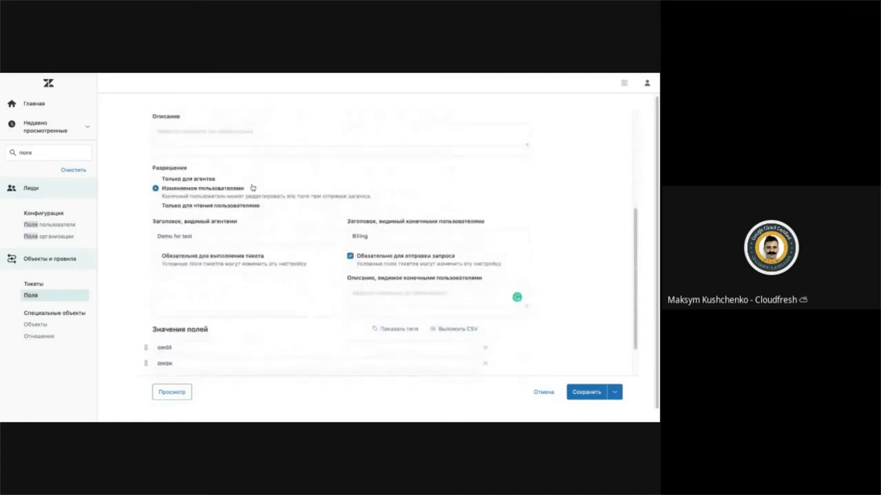
{"action": "scroll", "coordinate": [252, 188], "scroll_direction": "down", "scroll_amount": 2}
{"action": "scroll", "coordinate": [227, 276], "scroll_direction": "up", "scroll_amount": 6}
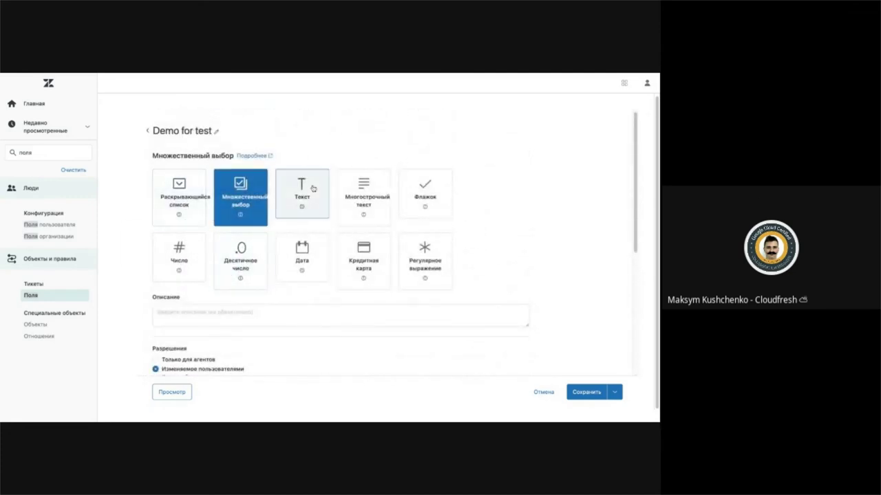
Try the Текст and Многострочный текст field types, reviewing their settings, and return to Текст.
{"action": "left_click", "coordinate": [312, 188]}
{"action": "scroll", "coordinate": [311, 188], "scroll_direction": "down", "scroll_amount": 5}
{"action": "scroll", "coordinate": [311, 189], "scroll_direction": "up", "scroll_amount": 5}
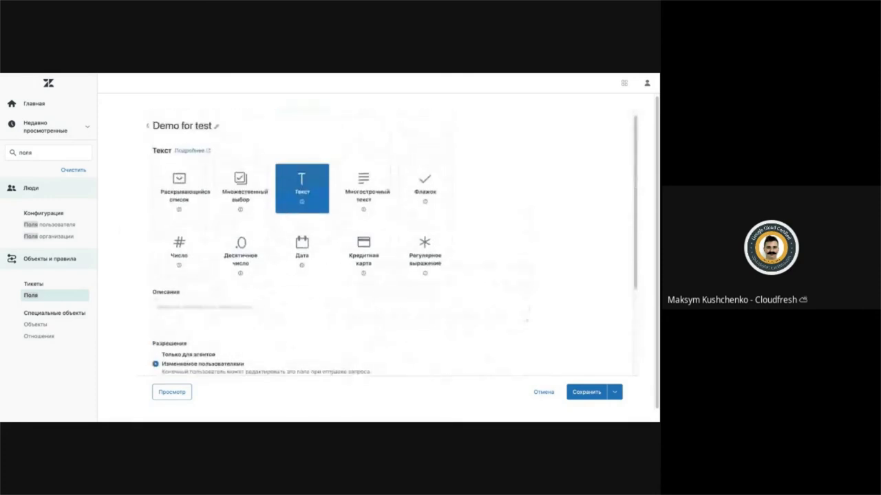
{"action": "left_click", "coordinate": [340, 180]}
{"action": "scroll", "coordinate": [340, 137], "scroll_direction": "down", "scroll_amount": 1}
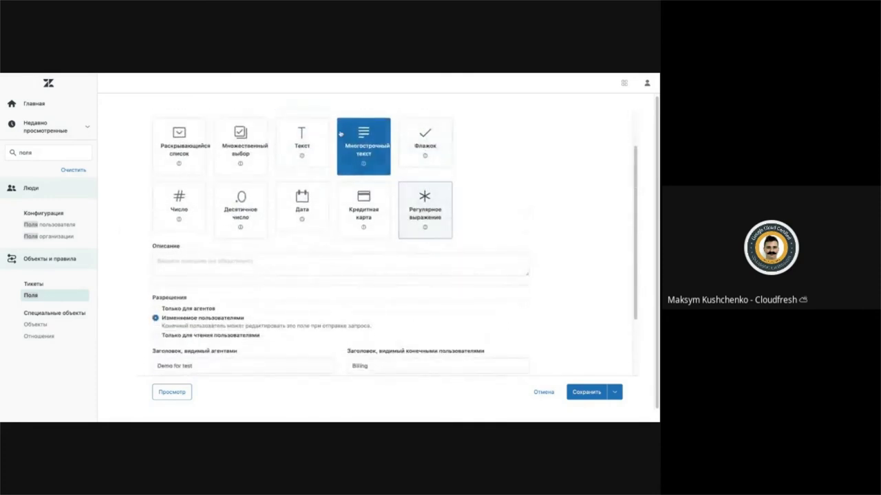
{"action": "left_click", "coordinate": [310, 134]}
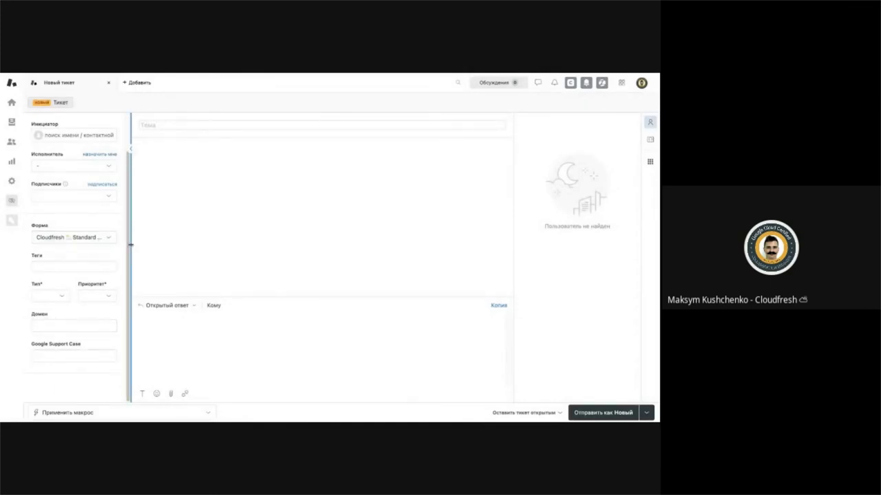
Switch to the new ticket in the Support workspace, widen its properties area and examine the ticket fields.
{"action": "left_click", "coordinate": [129, 245]}
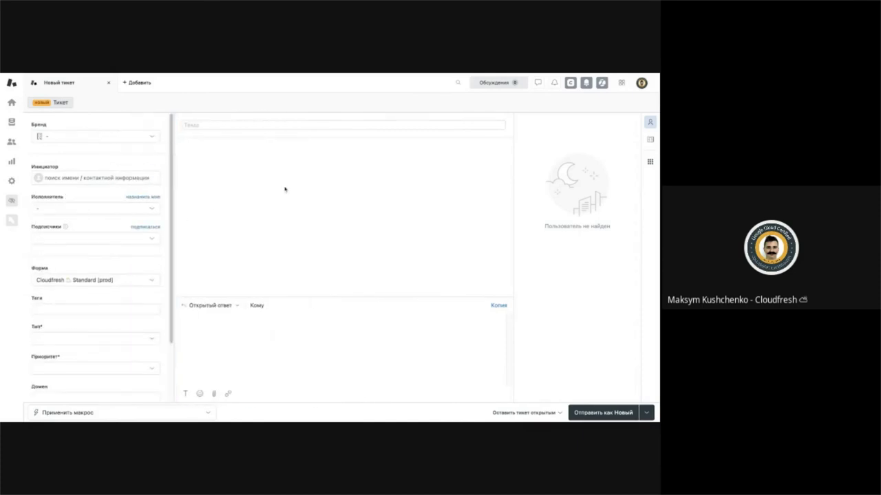
{"action": "scroll", "coordinate": [82, 192], "scroll_direction": "down", "scroll_amount": 2}
{"action": "scroll", "coordinate": [81, 193], "scroll_direction": "up", "scroll_amount": 2}
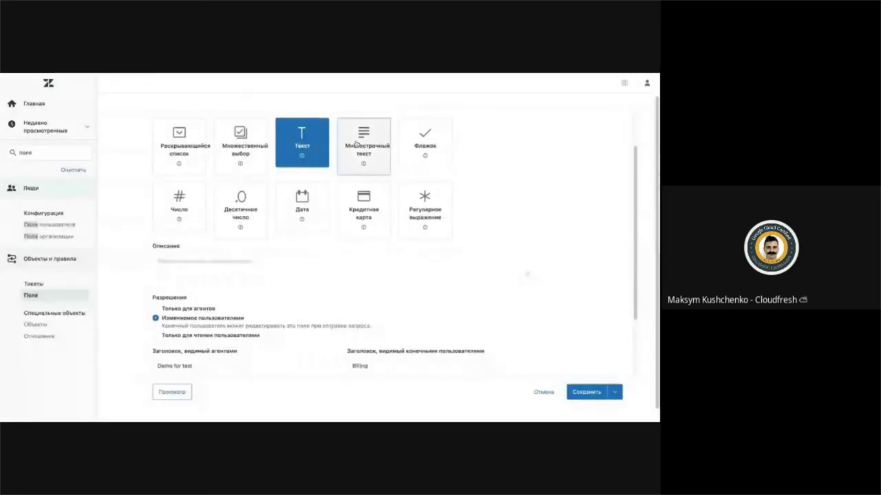
Return to the field form in Admin Center, select the Флажок type and review its settings.
{"action": "left_click", "coordinate": [424, 138]}
{"action": "scroll", "coordinate": [440, 139], "scroll_direction": "down", "scroll_amount": 1}
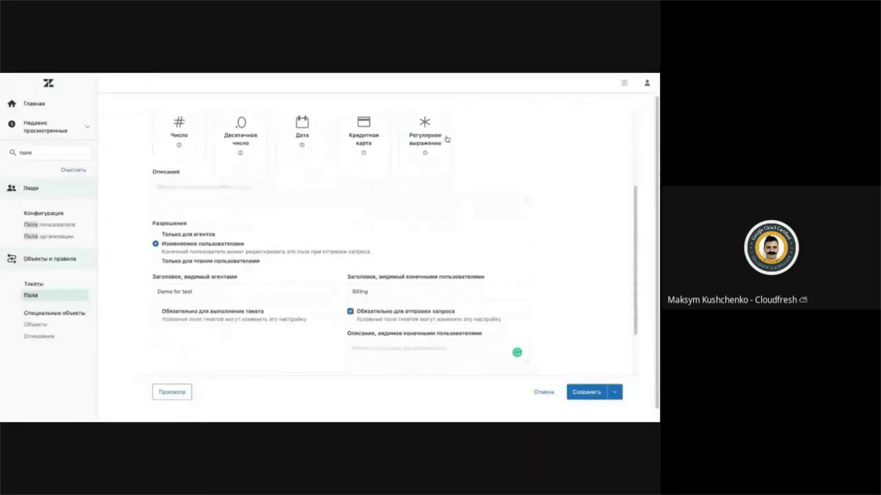
{"action": "scroll", "coordinate": [445, 139], "scroll_direction": "up", "scroll_amount": 2}
{"action": "scroll", "coordinate": [248, 269], "scroll_direction": "down", "scroll_amount": 2}
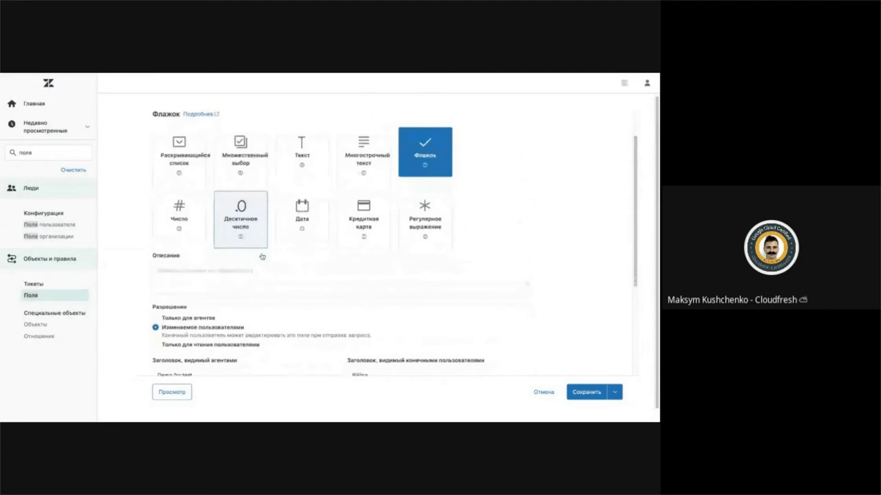
Go through the Число, Десятичное число, Дата and Кредитная карта field types to review their settings.
{"action": "left_click", "coordinate": [191, 198]}
{"action": "left_click", "coordinate": [248, 198]}
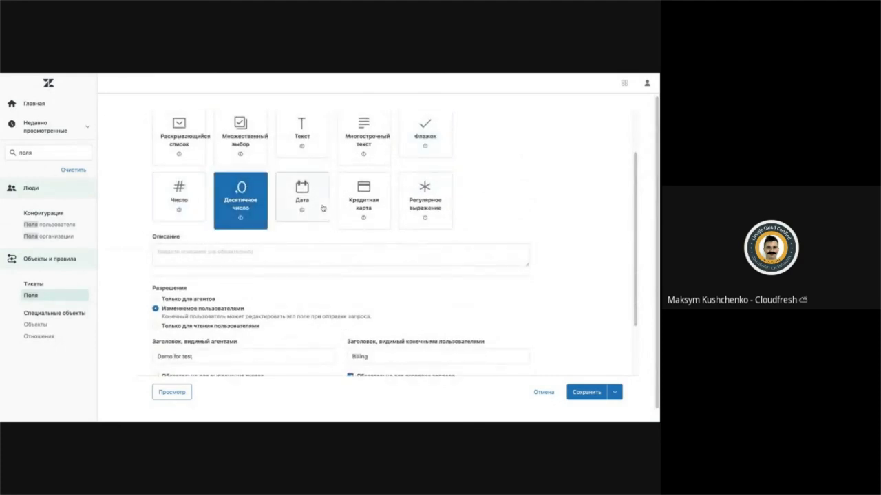
{"action": "left_click", "coordinate": [321, 206]}
{"action": "scroll", "coordinate": [322, 207], "scroll_direction": "down", "scroll_amount": 1}
{"action": "left_click", "coordinate": [341, 194]}
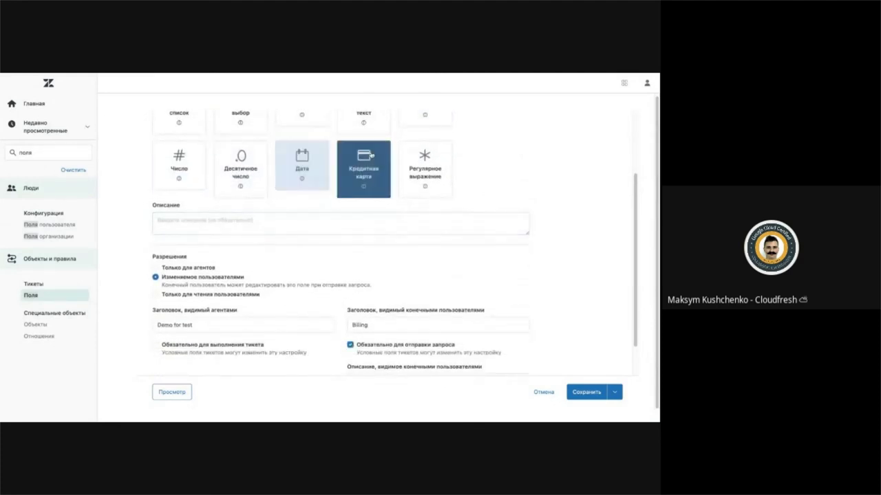
{"action": "scroll", "coordinate": [337, 216], "scroll_direction": "down", "scroll_amount": 1}
{"action": "scroll", "coordinate": [338, 216], "scroll_direction": "up", "scroll_amount": 1}
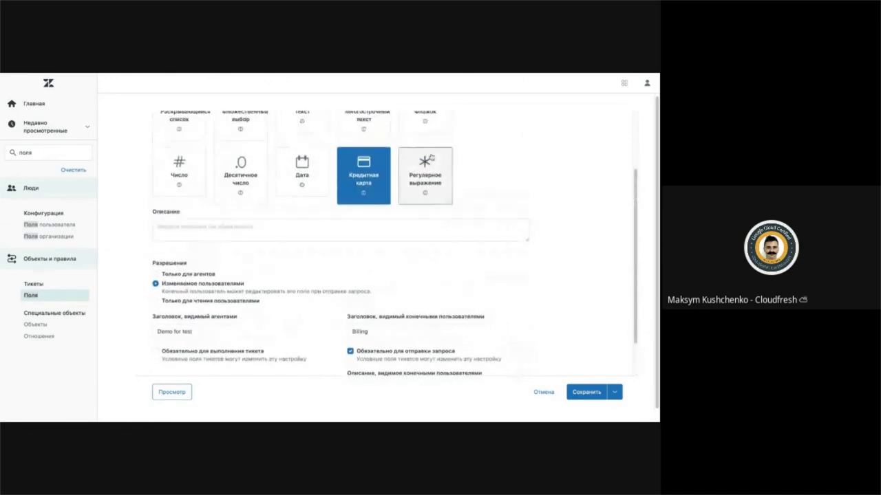
Select the Регулярное выражение type, review its field validation options, and leave the form for the ticket fields list without saving.
{"action": "left_click", "coordinate": [423, 162]}
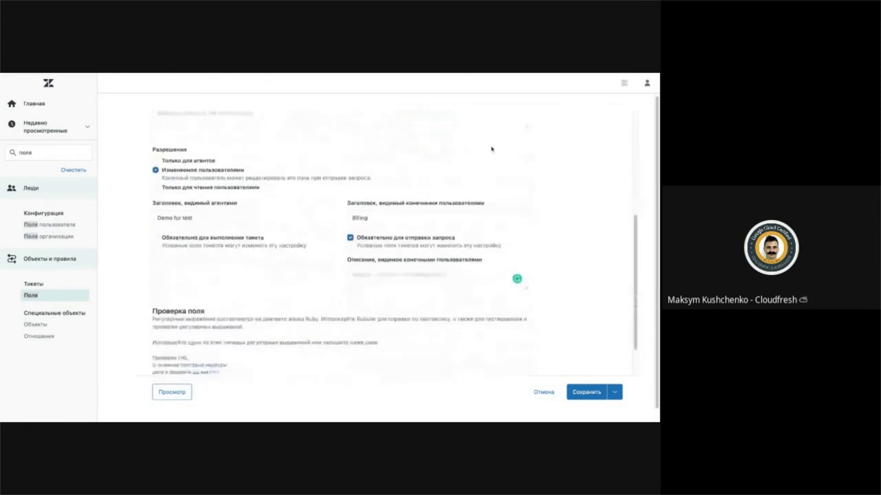
{"action": "scroll", "coordinate": [394, 241], "scroll_direction": "down", "scroll_amount": 3}
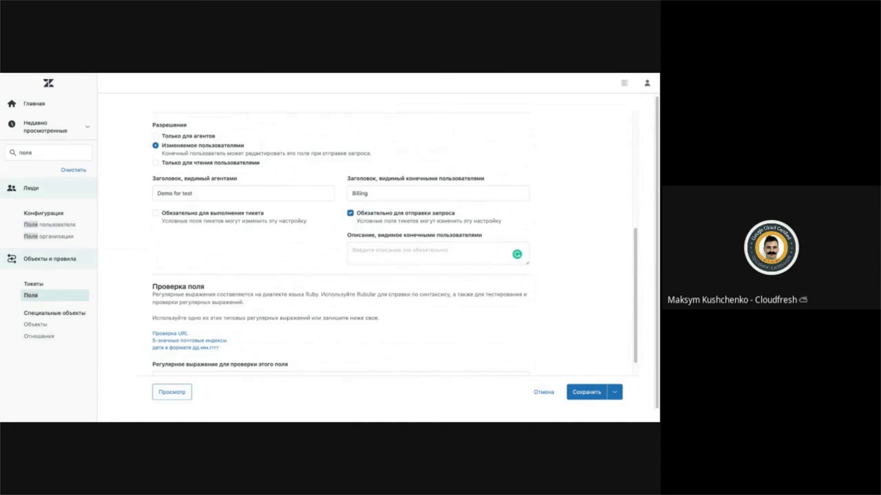
{"action": "scroll", "coordinate": [499, 134], "scroll_direction": "up", "scroll_amount": 4}
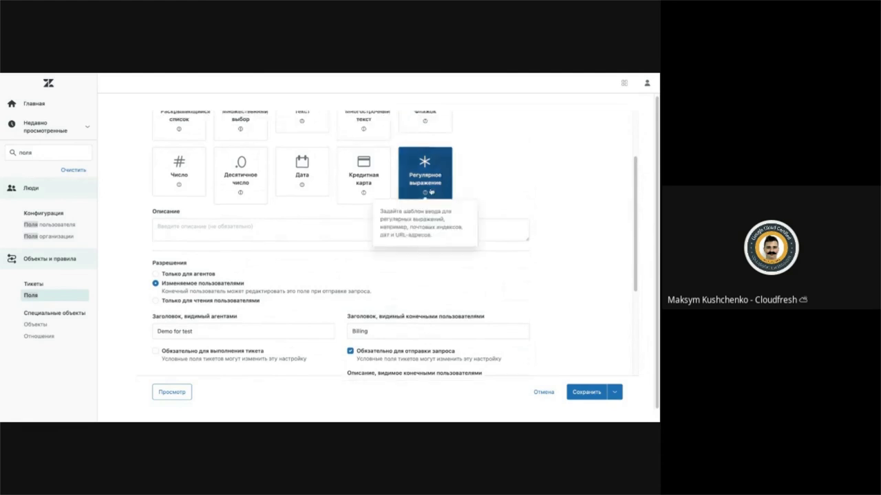
{"action": "scroll", "coordinate": [427, 190], "scroll_direction": "up", "scroll_amount": 3}
{"action": "left_click", "coordinate": [148, 131]}
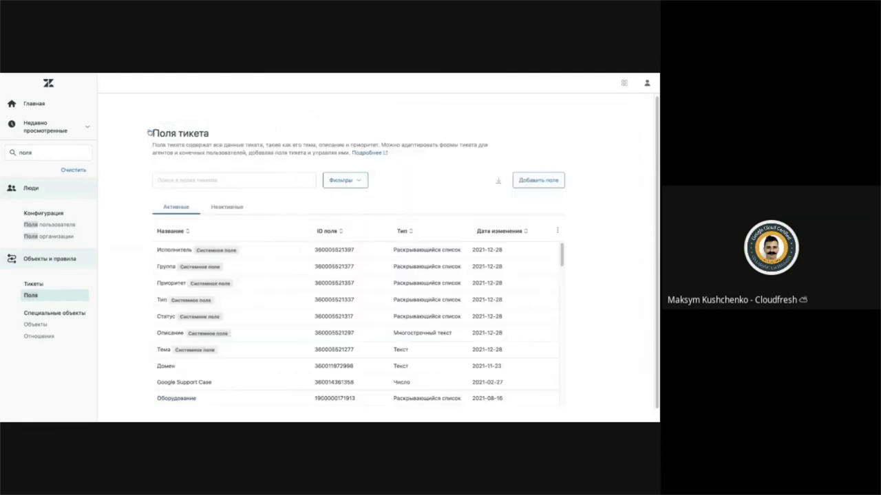